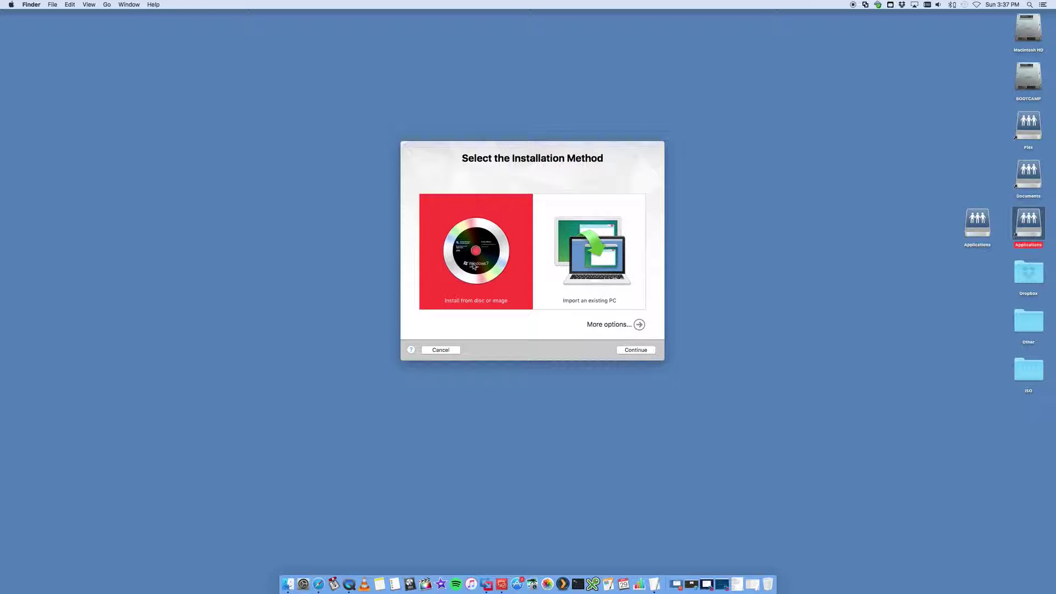
Step: Choose to install from a disc or image and open the ISO folder in Finder
{"action": "left_click", "coordinate": [477, 266]}
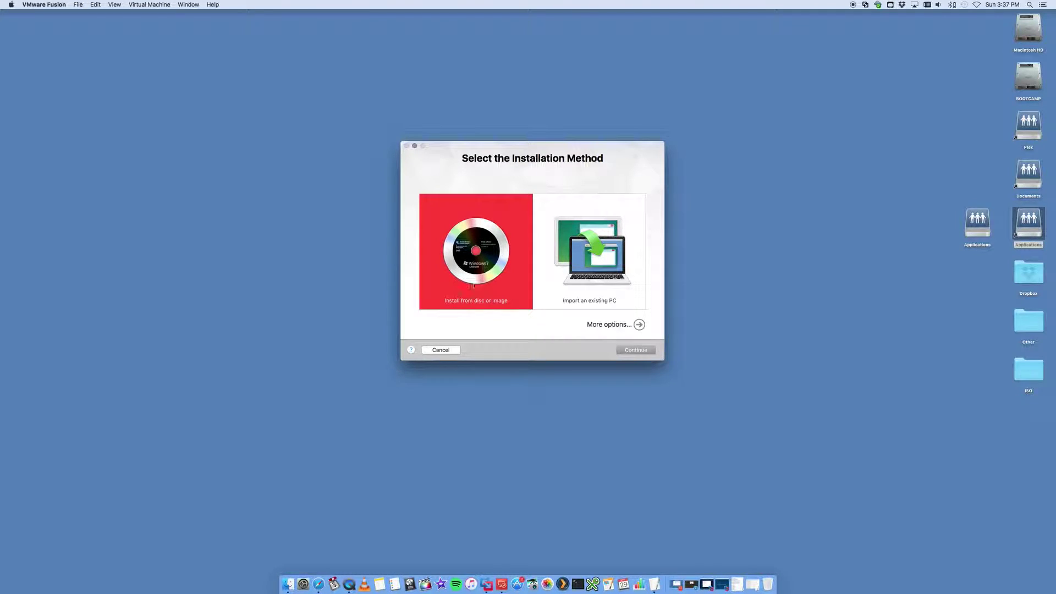
{"action": "left_click", "coordinate": [638, 351]}
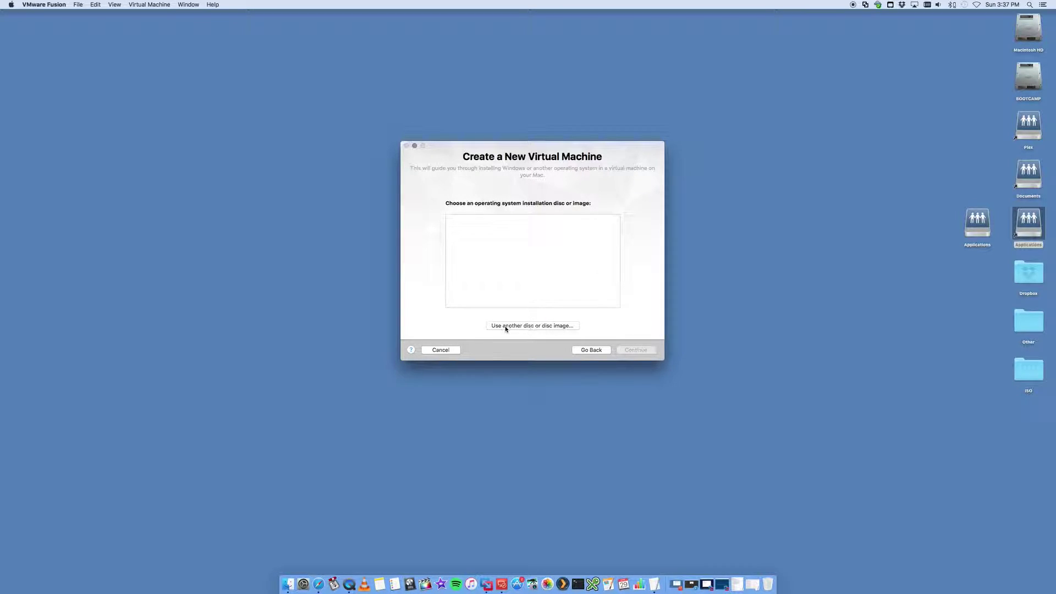
{"action": "left_click", "coordinate": [1028, 370]}
{"action": "key", "text": "super+o"}
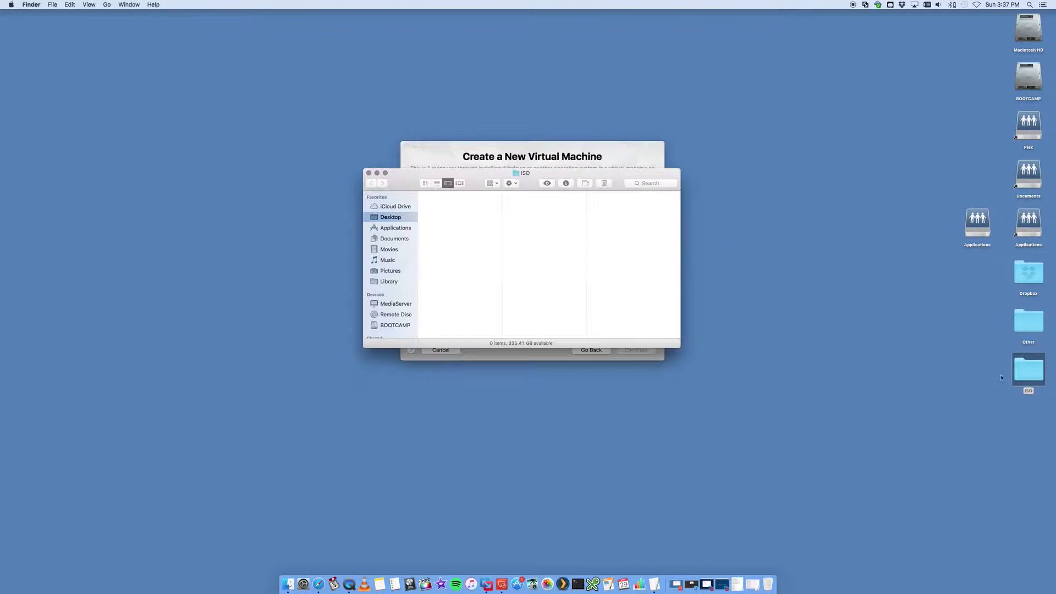
{"action": "left_click_drag", "start_coordinate": [551, 180], "coordinate": [492, 313]}
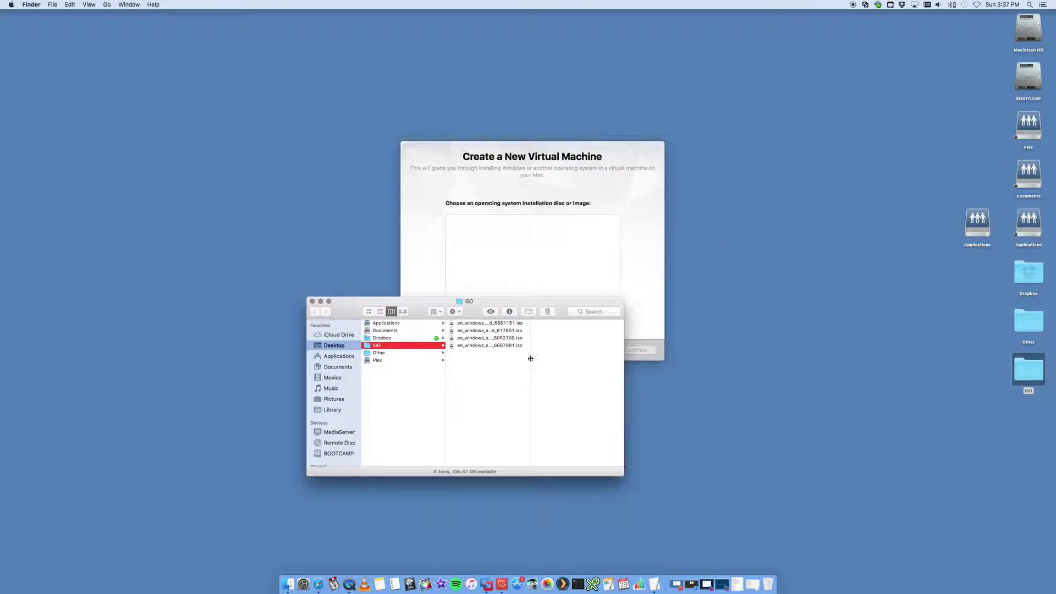
{"action": "left_click_drag", "start_coordinate": [530, 358], "coordinate": [605, 358]}
Step: Add the Windows Server 2008 R2 x64 ISO to the disc list, select it and continue
{"action": "left_click_drag", "start_coordinate": [515, 332], "coordinate": [520, 254]}
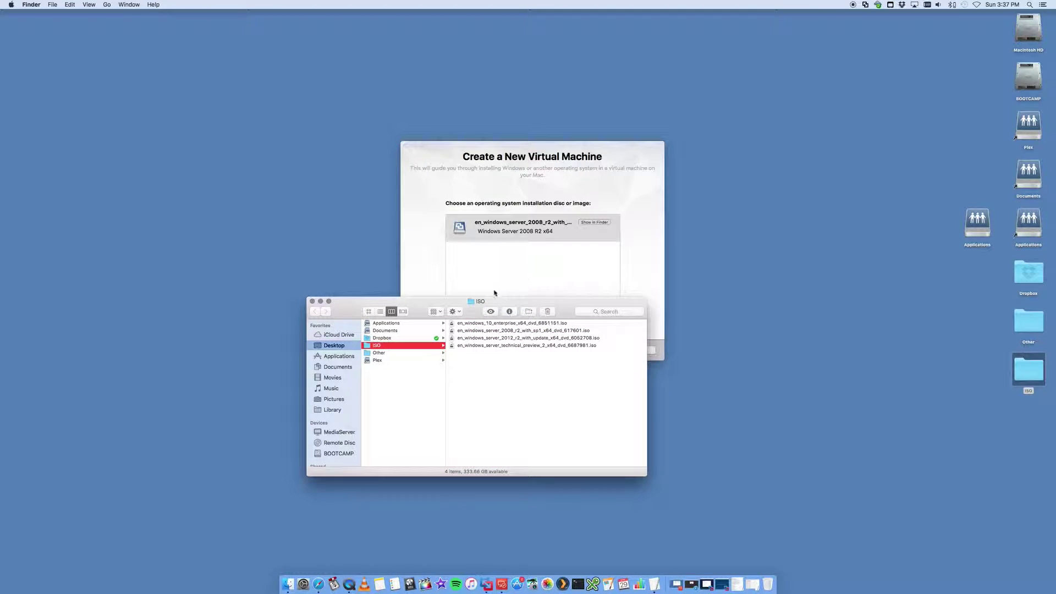
{"action": "left_click_drag", "start_coordinate": [418, 304], "coordinate": [410, 324]}
{"action": "left_click", "coordinate": [304, 320]}
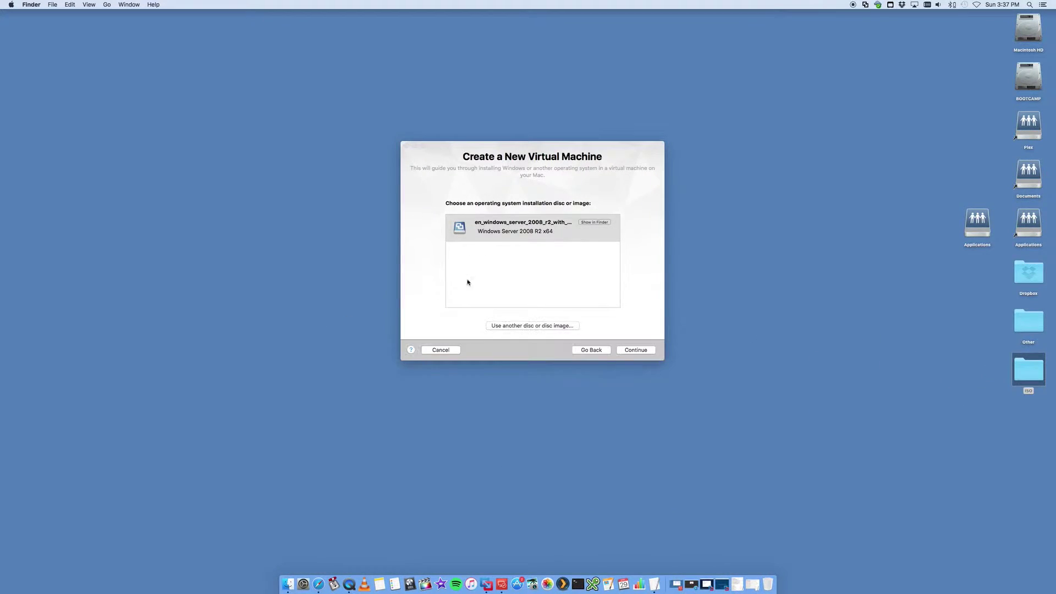
{"action": "left_click", "coordinate": [529, 251]}
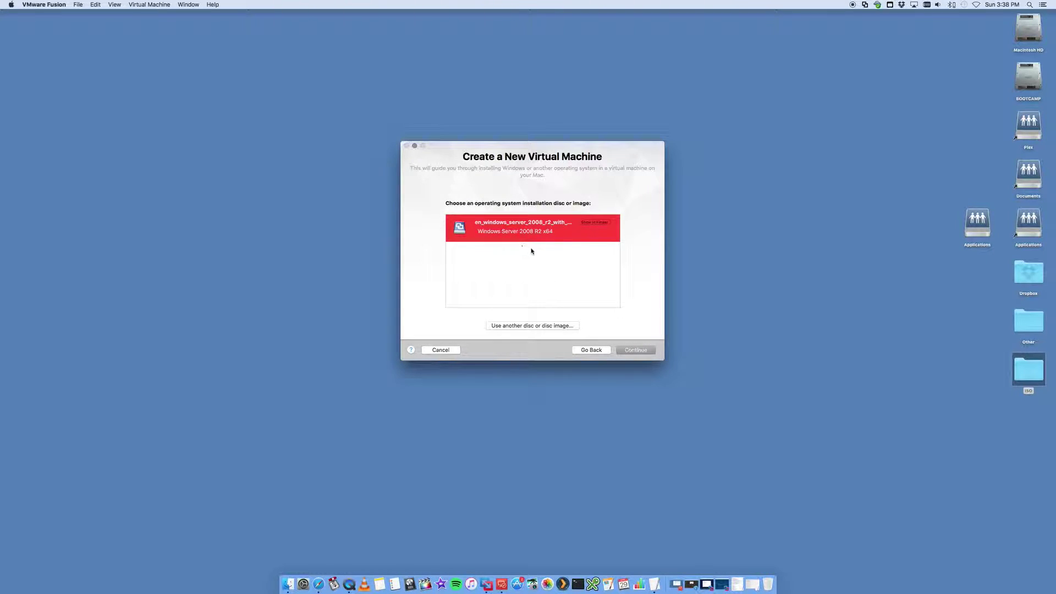
{"action": "left_click", "coordinate": [565, 278]}
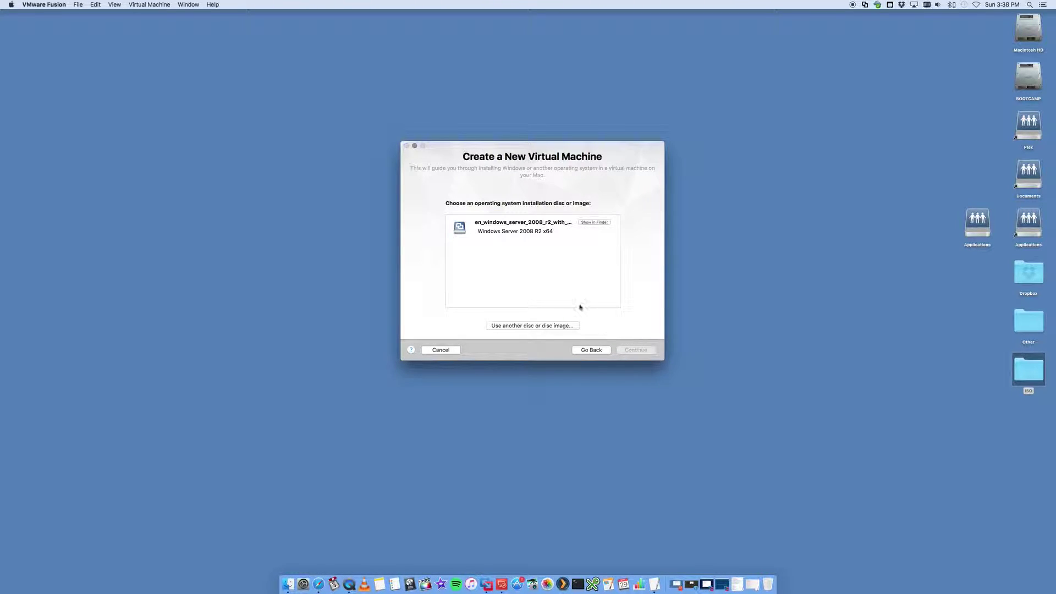
{"action": "left_click", "coordinate": [530, 231]}
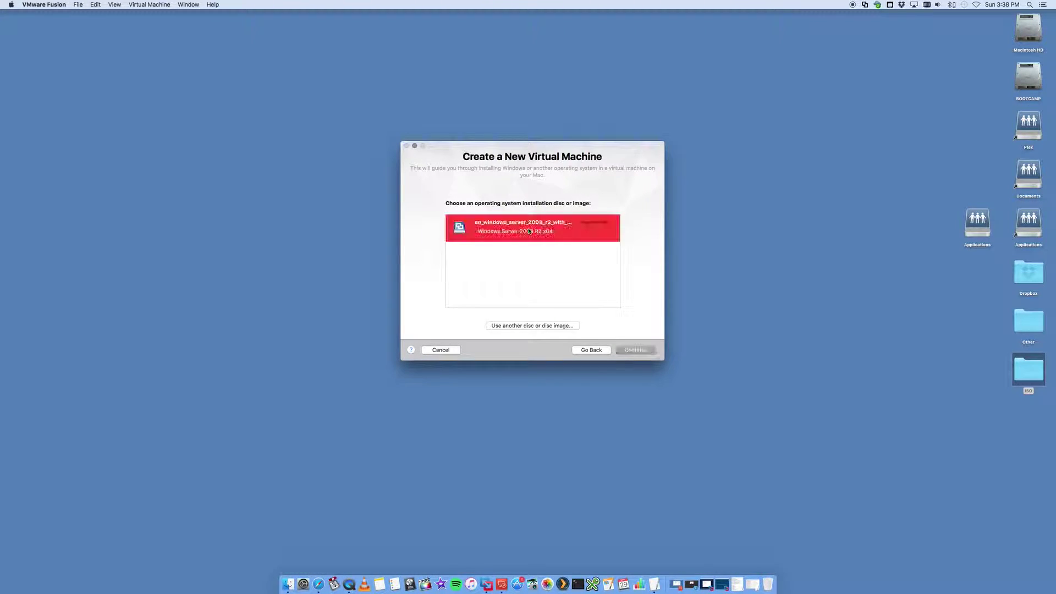
{"action": "left_click", "coordinate": [642, 351]}
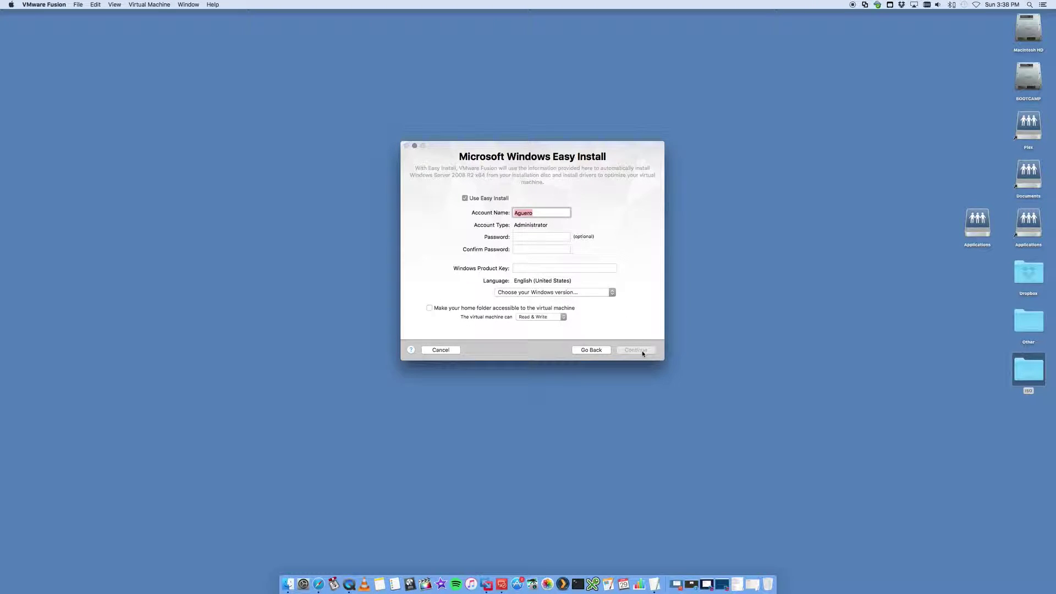
Step: Clear the account name, turn off Easy Install and go on to the 40 GB / 2 GB Finish summary
{"action": "key", "text": "BackSpace"}
{"action": "left_click", "coordinate": [527, 268]}
{"action": "left_click", "coordinate": [547, 293]}
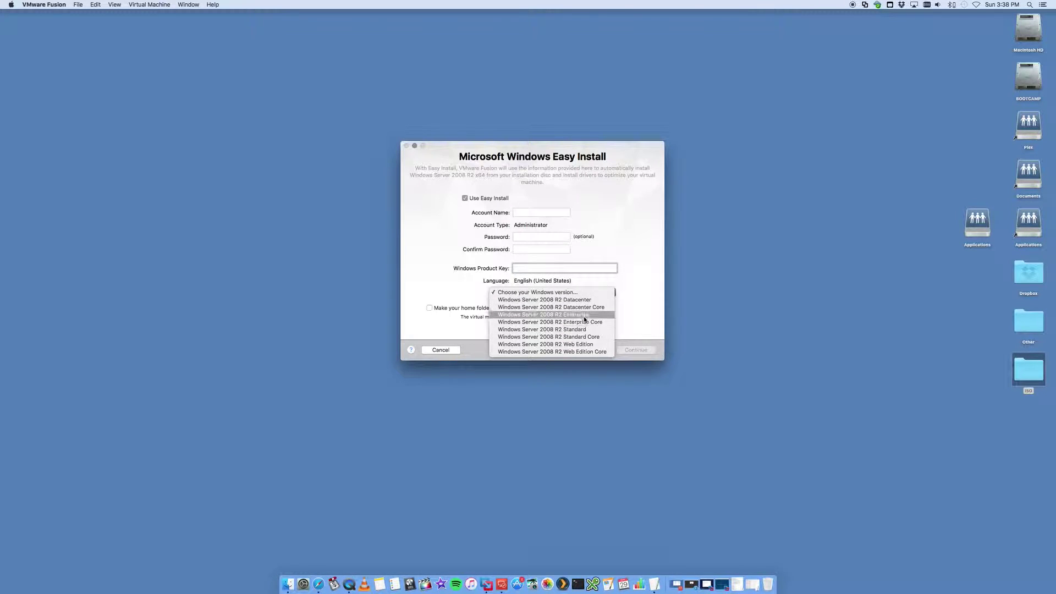
{"action": "left_click", "coordinate": [634, 292]}
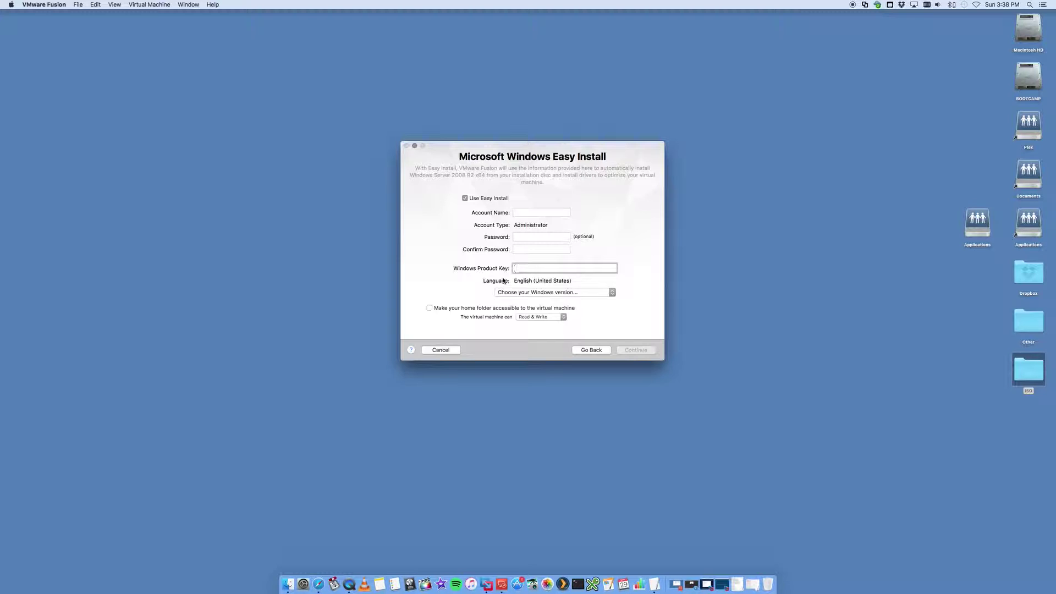
{"action": "key", "text": "Tab"}
{"action": "key", "text": "Tab"}
{"action": "left_click", "coordinate": [536, 268]}
{"action": "left_click", "coordinate": [465, 198]}
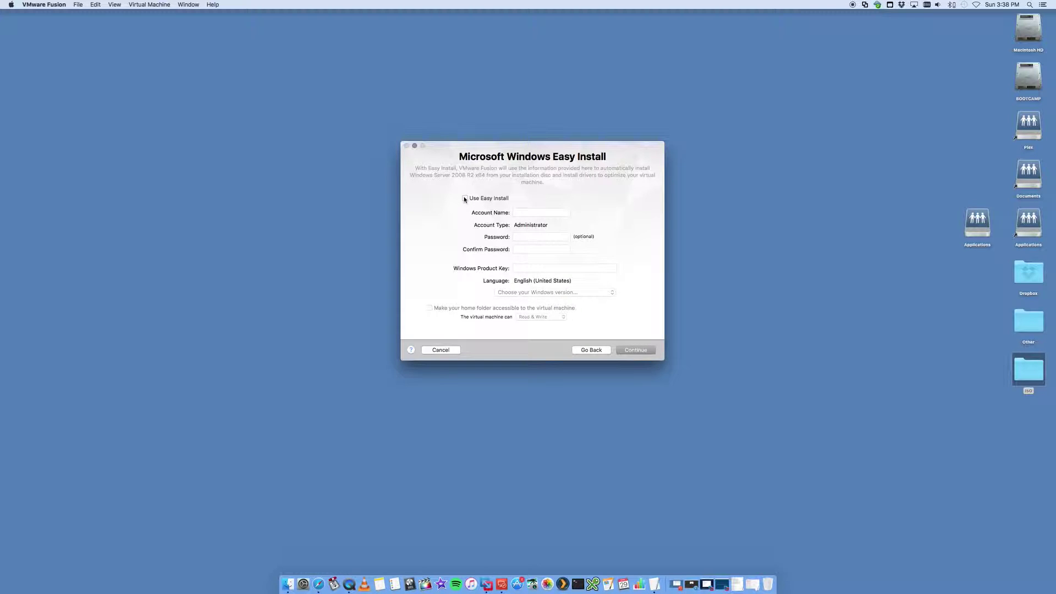
{"action": "left_click", "coordinate": [644, 351]}
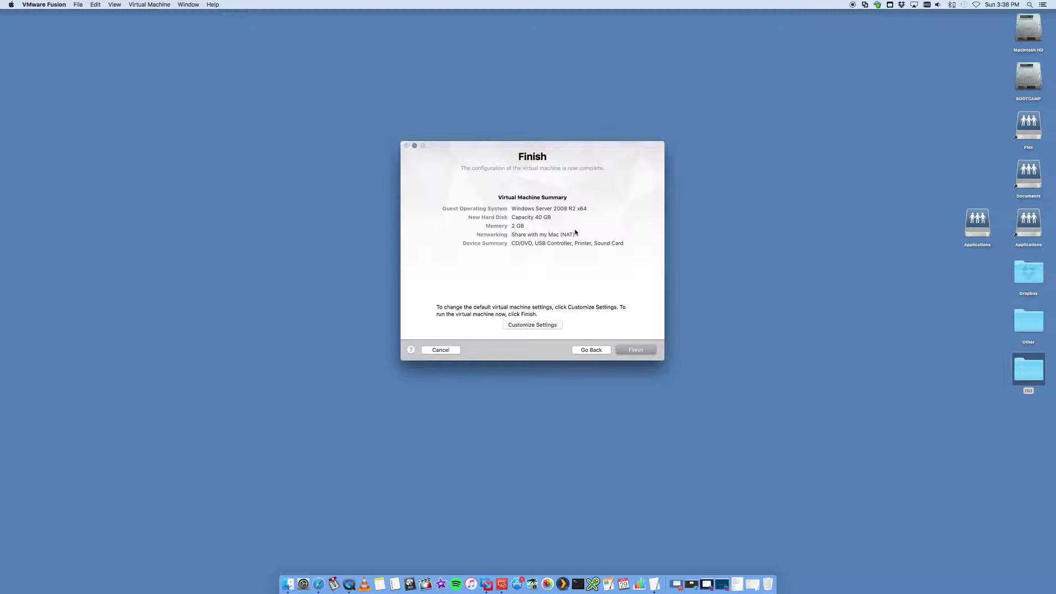
Step: Save the VM as 'Windows Server 2008 R2 x64' in Virtual Machines, choosing to customise settings
{"action": "left_click", "coordinate": [535, 327]}
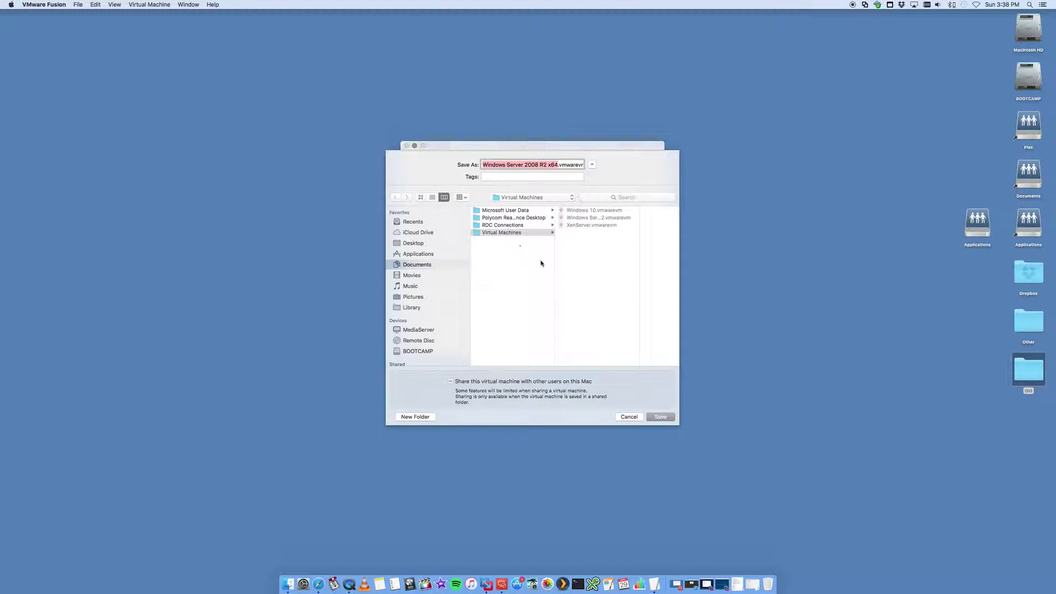
{"action": "left_click", "coordinate": [613, 262]}
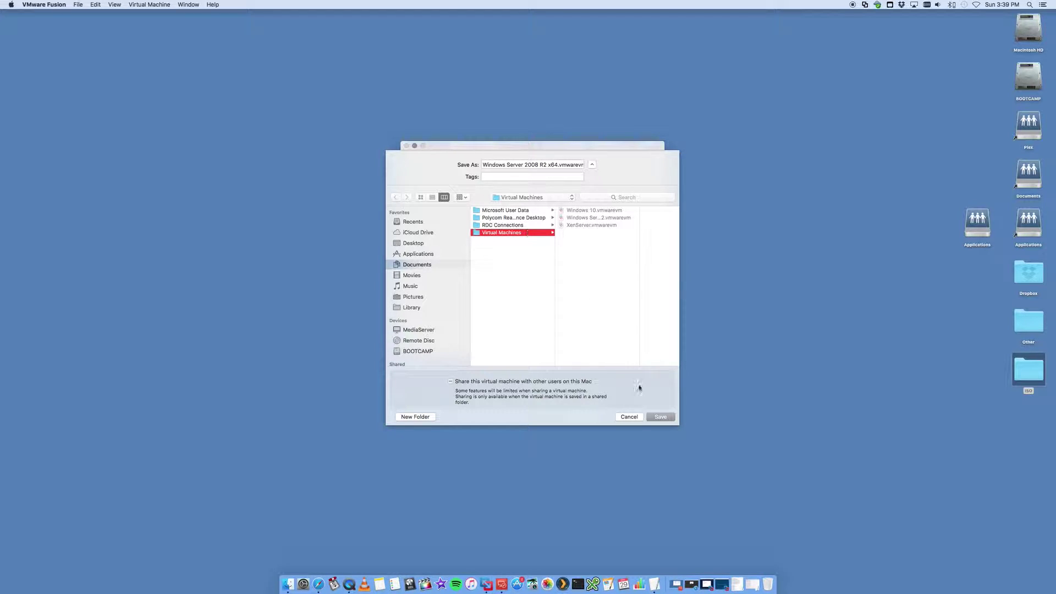
{"action": "left_click", "coordinate": [661, 417]}
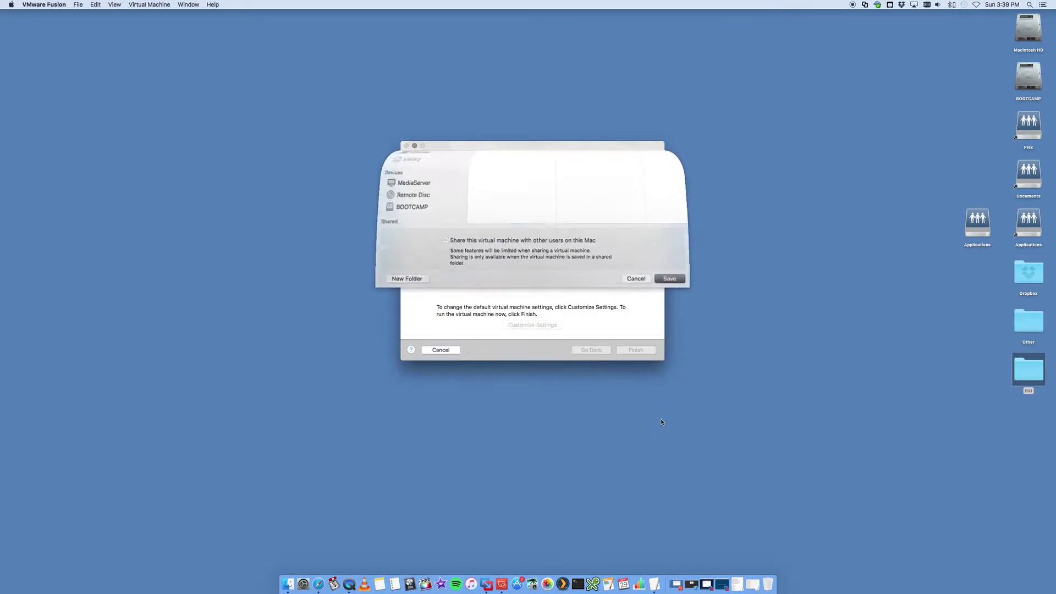
Step: Finish the VM and review its settings, keeping 1 core, 2048 MB memory and a 40 GB disk
{"action": "left_click", "coordinate": [638, 350]}
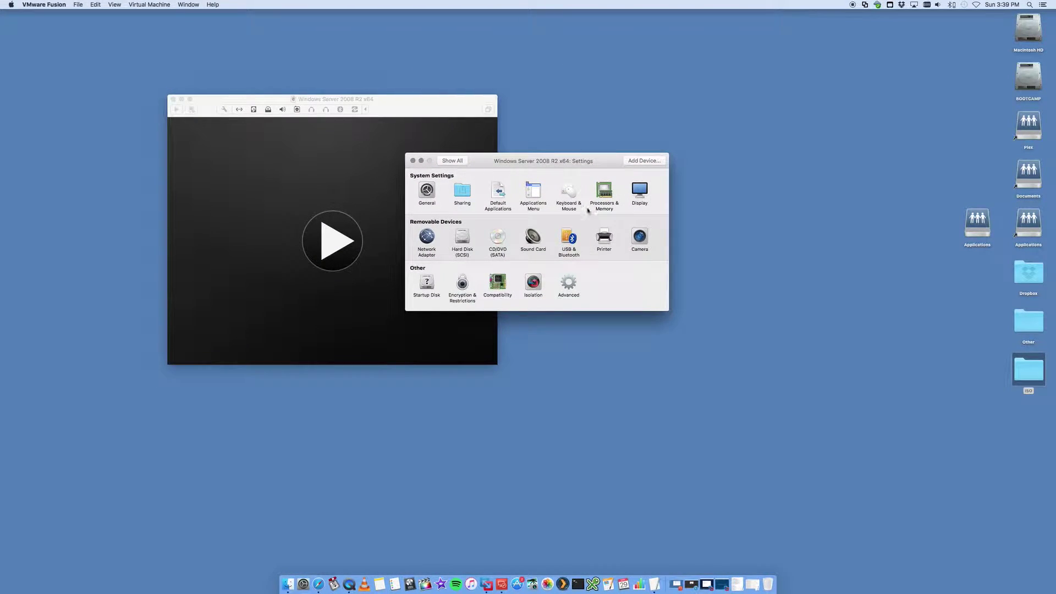
{"action": "left_click", "coordinate": [605, 193]}
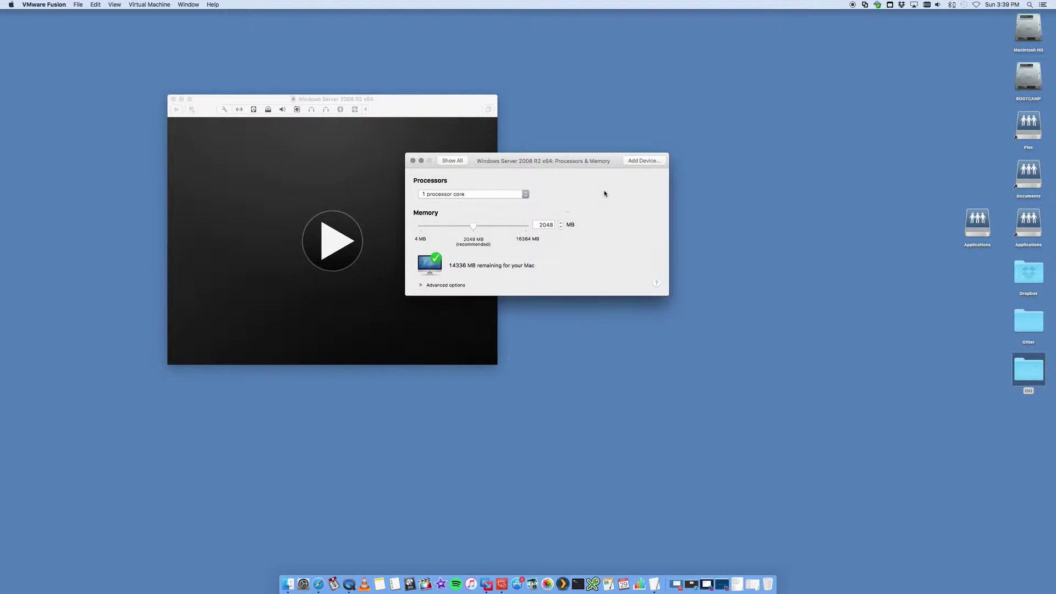
{"action": "left_click", "coordinate": [459, 196]}
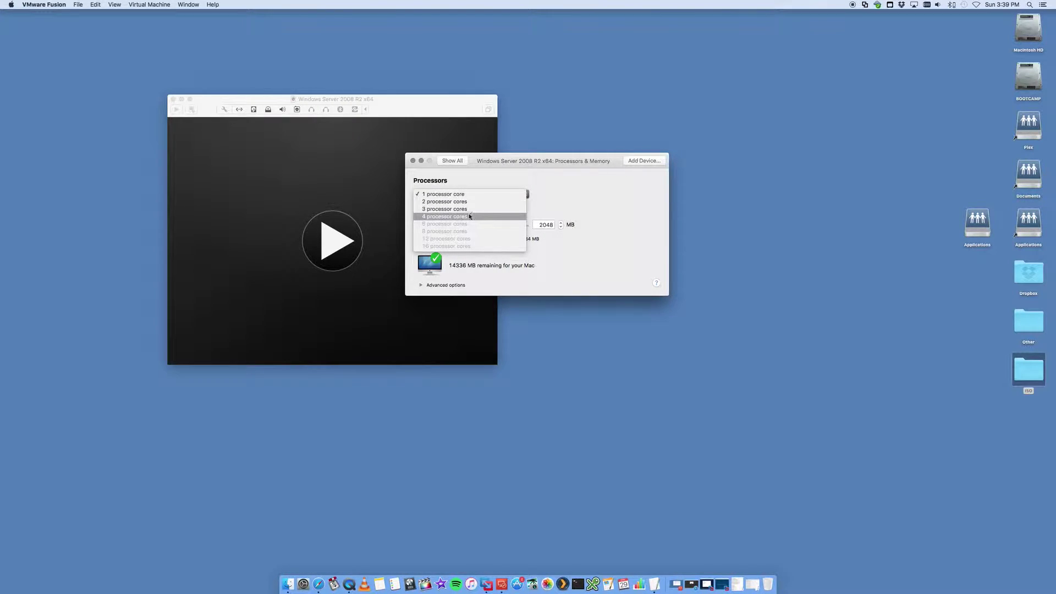
{"action": "left_click", "coordinate": [574, 201]}
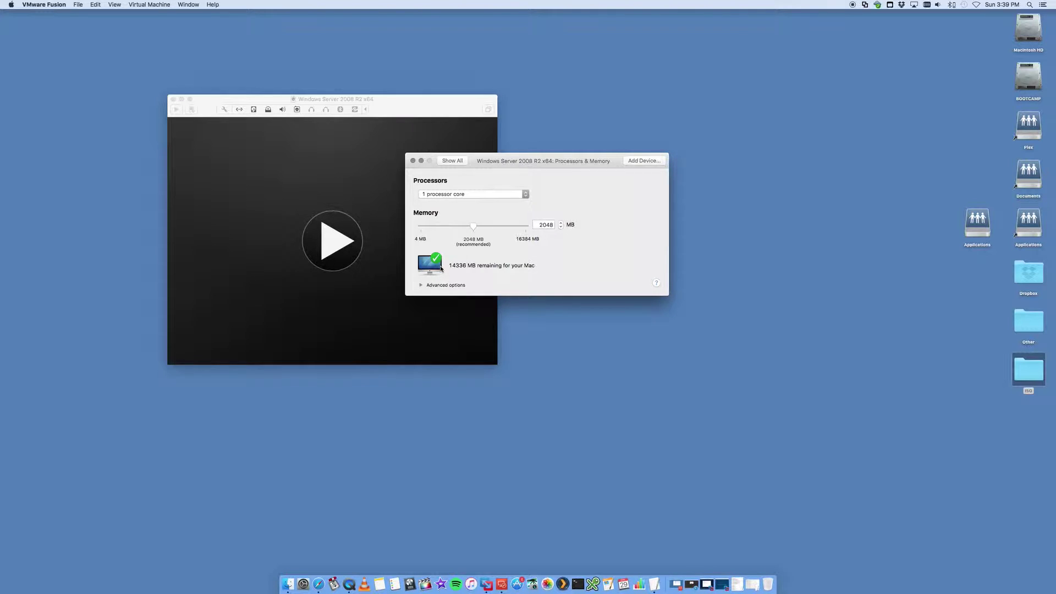
{"action": "left_click", "coordinate": [454, 161]}
{"action": "left_click", "coordinate": [462, 237]}
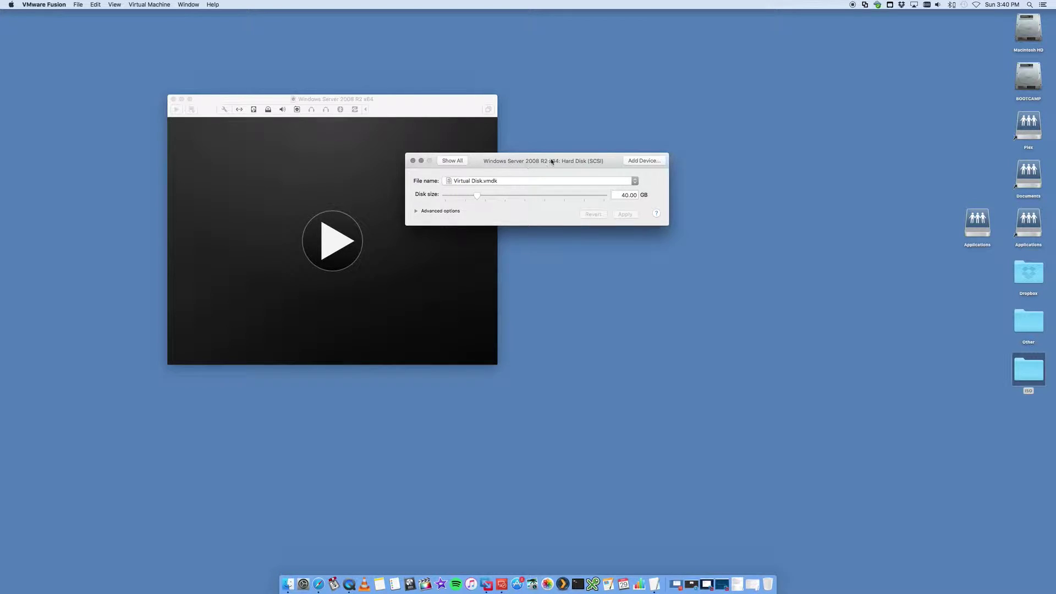
{"action": "left_click", "coordinate": [452, 161]}
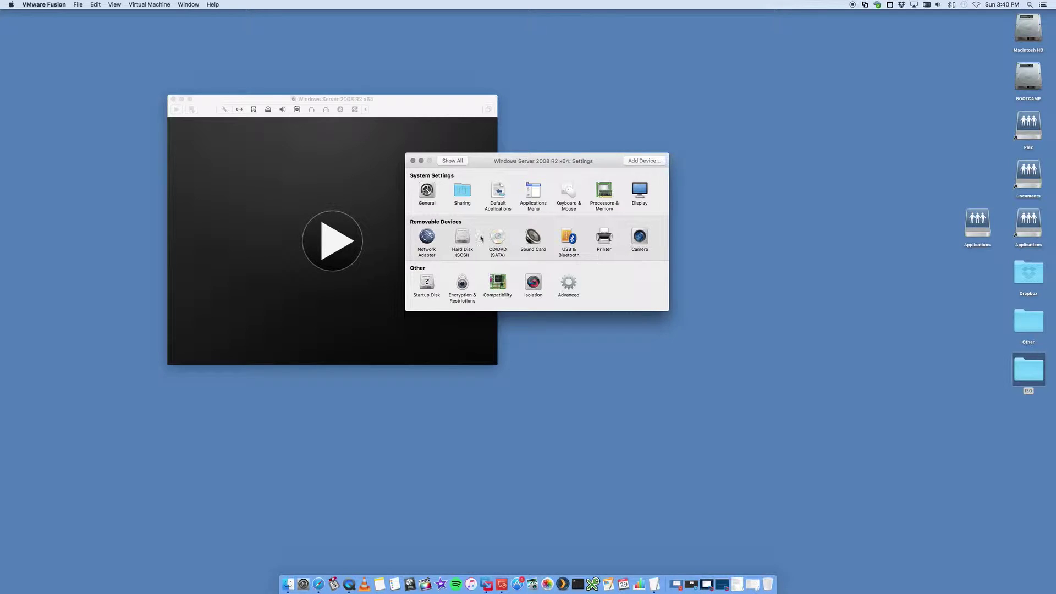
Step: Close the settings, centre the VM window and power on the Windows Server 2008 R2 x64 VM
{"action": "left_click", "coordinate": [414, 162]}
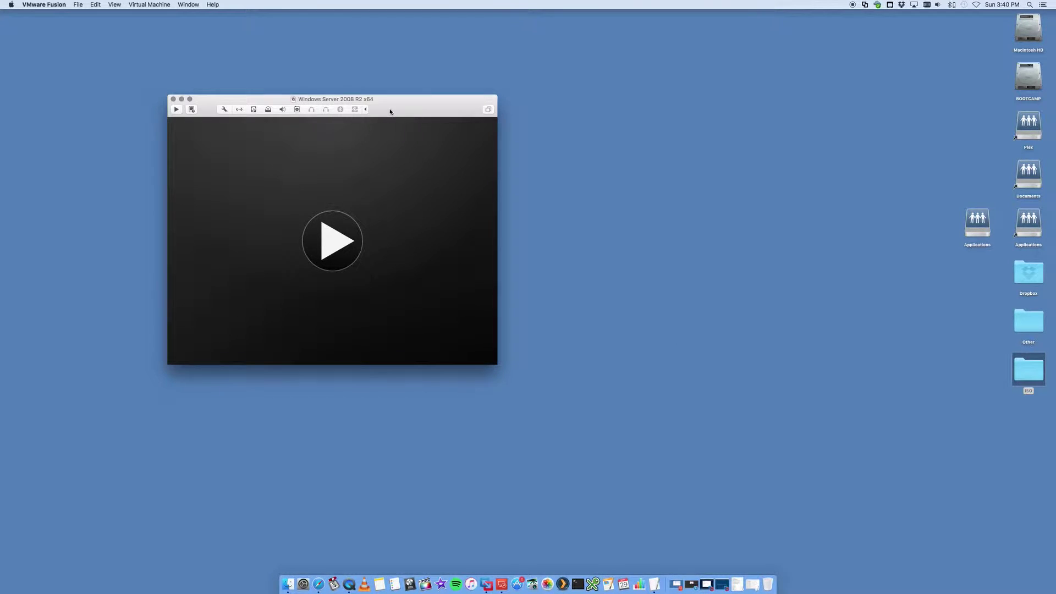
{"action": "left_click_drag", "start_coordinate": [391, 100], "coordinate": [572, 127]}
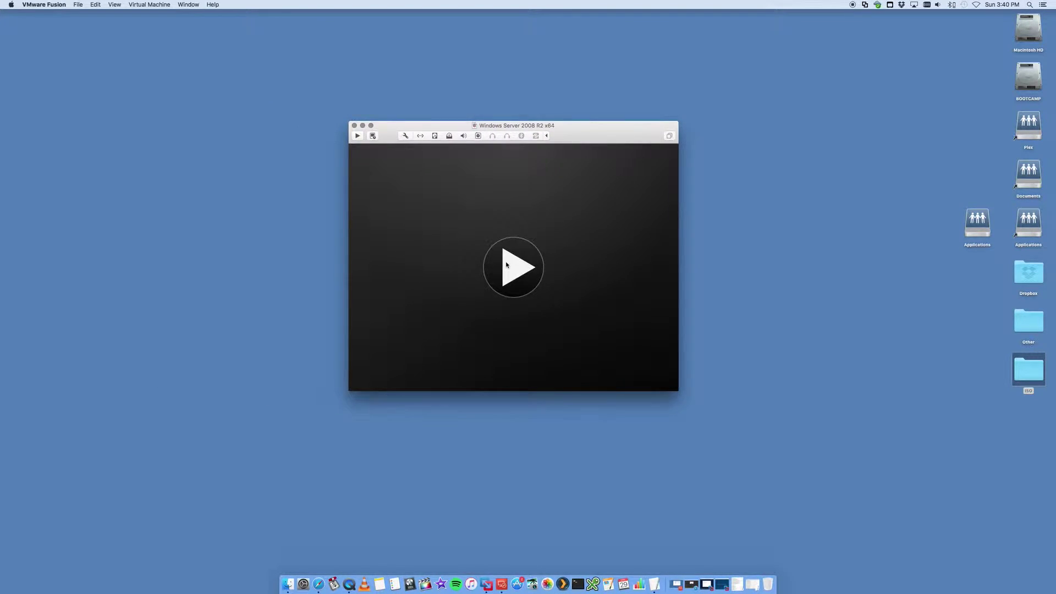
{"action": "left_click", "coordinate": [506, 265]}
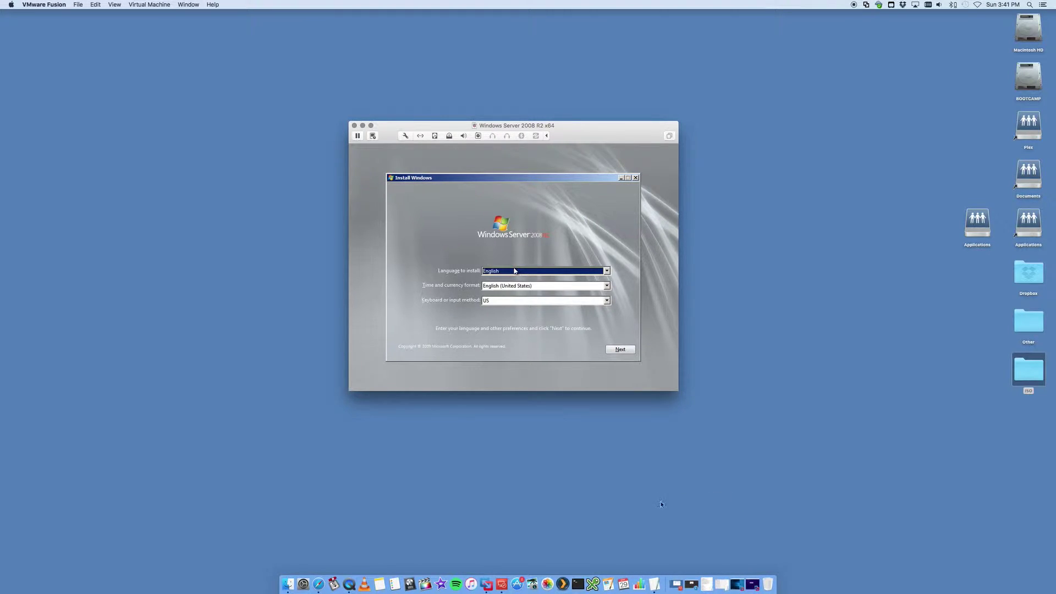
Step: Accept the English language and US keyboard settings in Windows setup
{"action": "left_click", "coordinate": [543, 292]}
{"action": "left_click", "coordinate": [619, 349]}
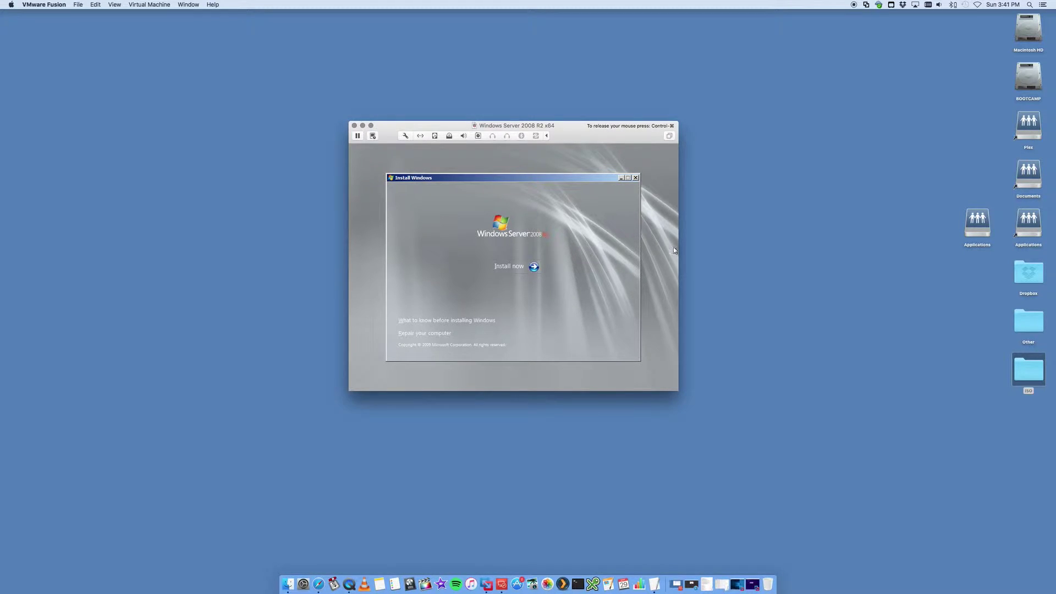
{"action": "key", "text": "ctrl+super"}
{"action": "left_click", "coordinate": [567, 145]}
{"action": "key", "text": "ctrl+super"}
Step: Hand input back to the guest with Control-⌘ and start Install now
{"action": "key", "text": "ctrl+super"}
{"action": "left_click", "coordinate": [351, 169]}
{"action": "key", "text": "ctrl+super"}
{"action": "left_click", "coordinate": [355, 171]}
{"action": "key", "text": "ctrl+super"}
{"action": "left_click", "coordinate": [605, 143]}
{"action": "key", "text": "ctrl+super"}
{"action": "left_click", "coordinate": [652, 165]}
{"action": "left_click", "coordinate": [517, 269]}
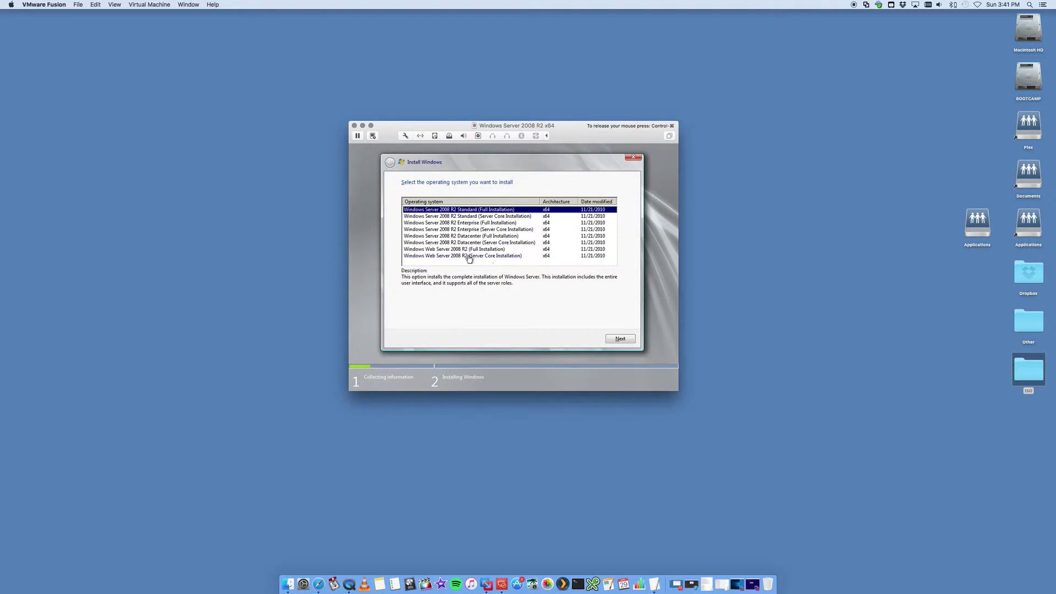
Step: Pick Datacenter (Full Installation), accept the license terms and choose a Custom (advanced) install
{"action": "left_click", "coordinate": [479, 237]}
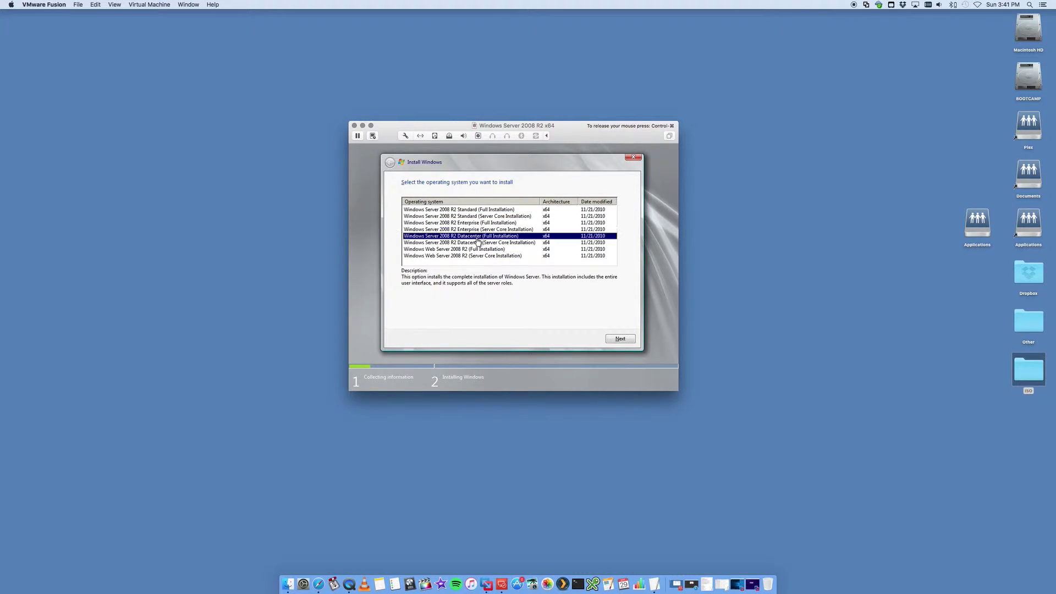
{"action": "left_click", "coordinate": [621, 339]}
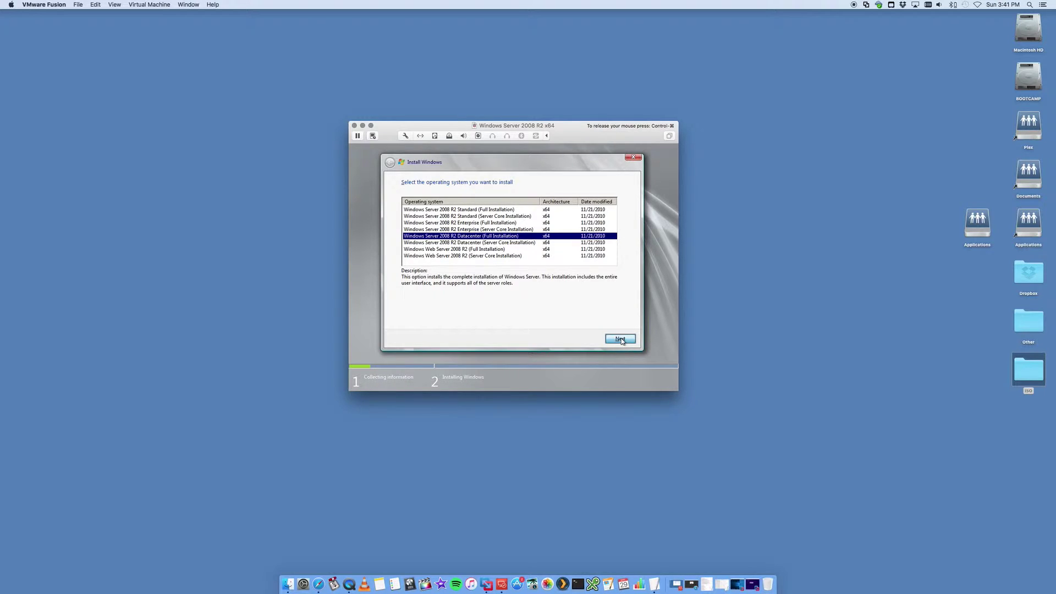
{"action": "left_click", "coordinate": [436, 321]}
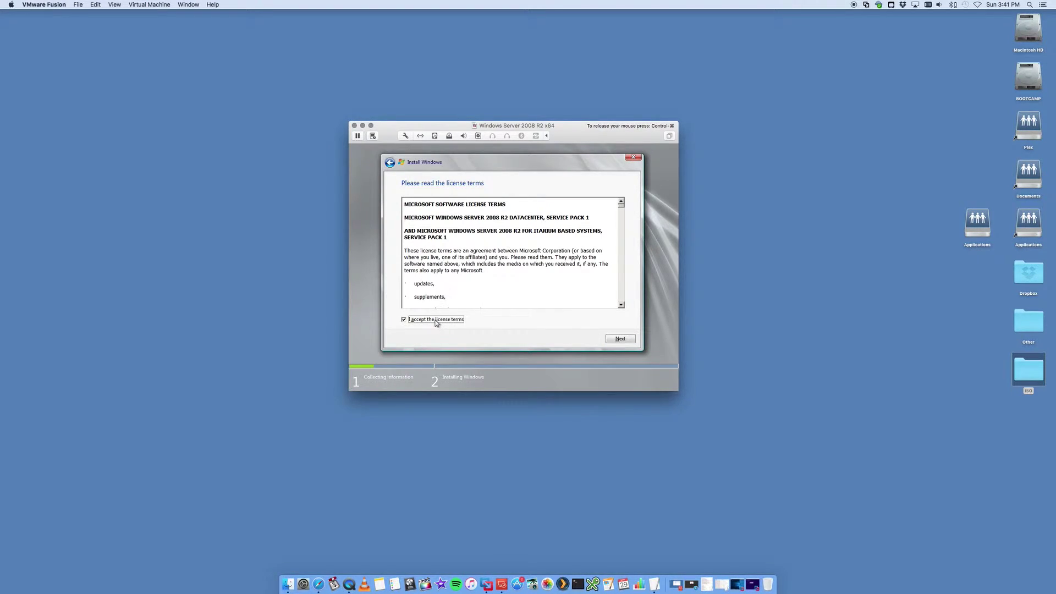
{"action": "left_click", "coordinate": [628, 340]}
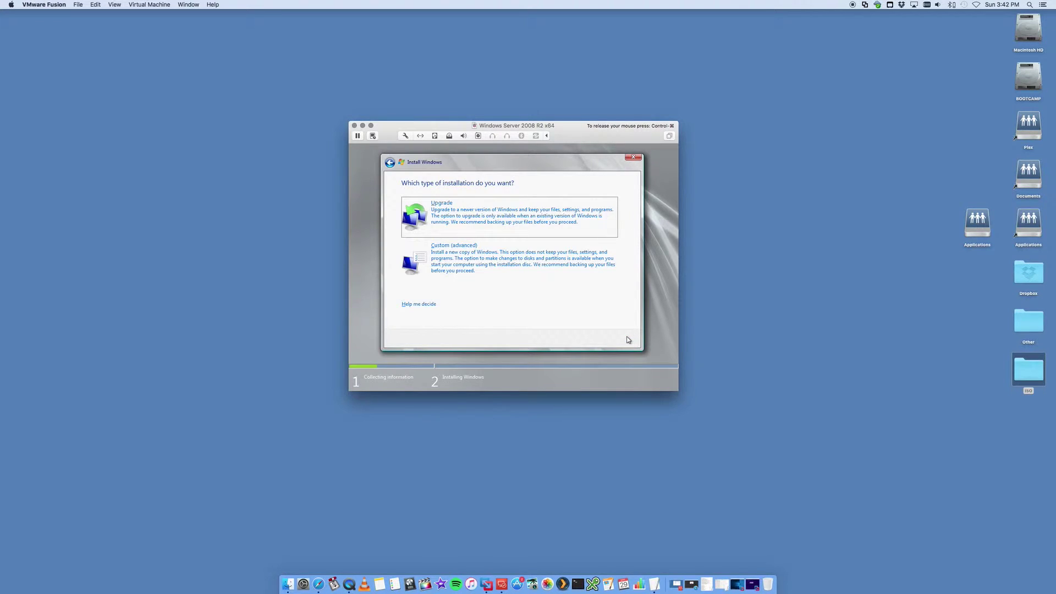
{"action": "left_click", "coordinate": [467, 255]}
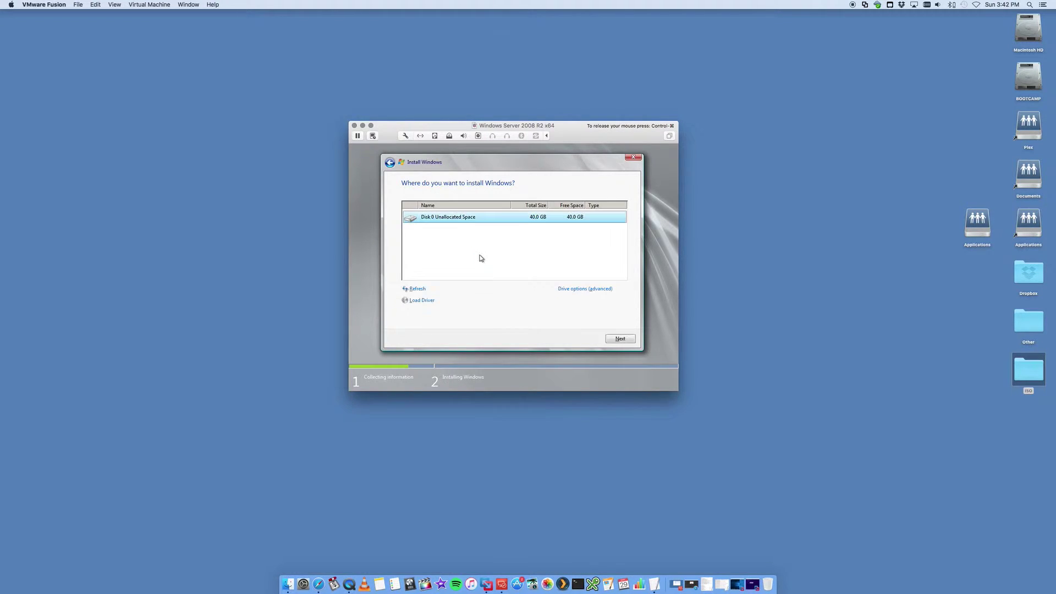
Step: Install Windows onto Disk 0 Unallocated Space, then release the mouse to the Mac
{"action": "left_click", "coordinate": [618, 341]}
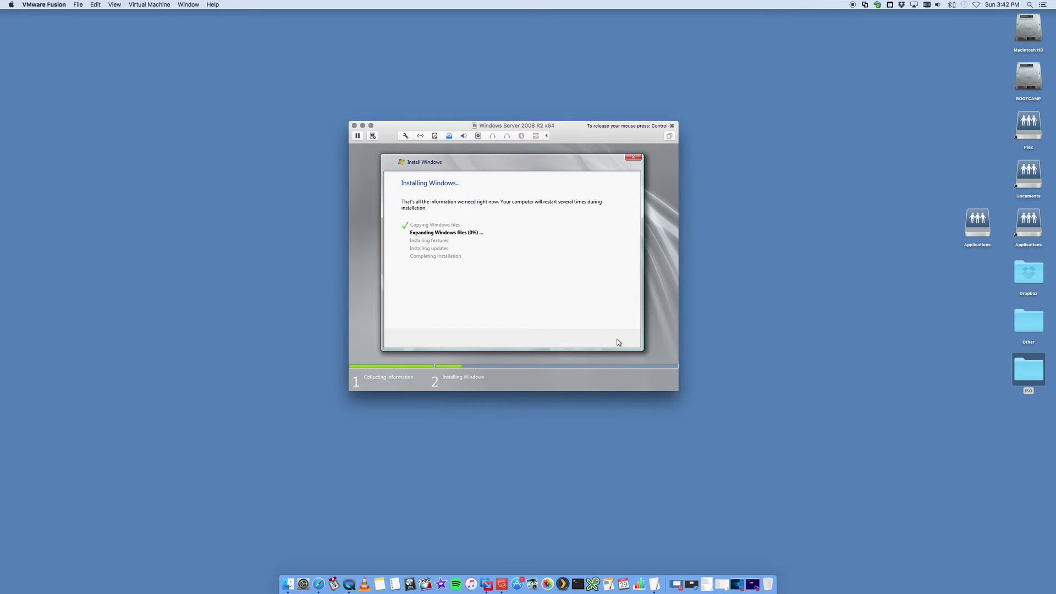
{"action": "key", "text": "ctrl+super"}
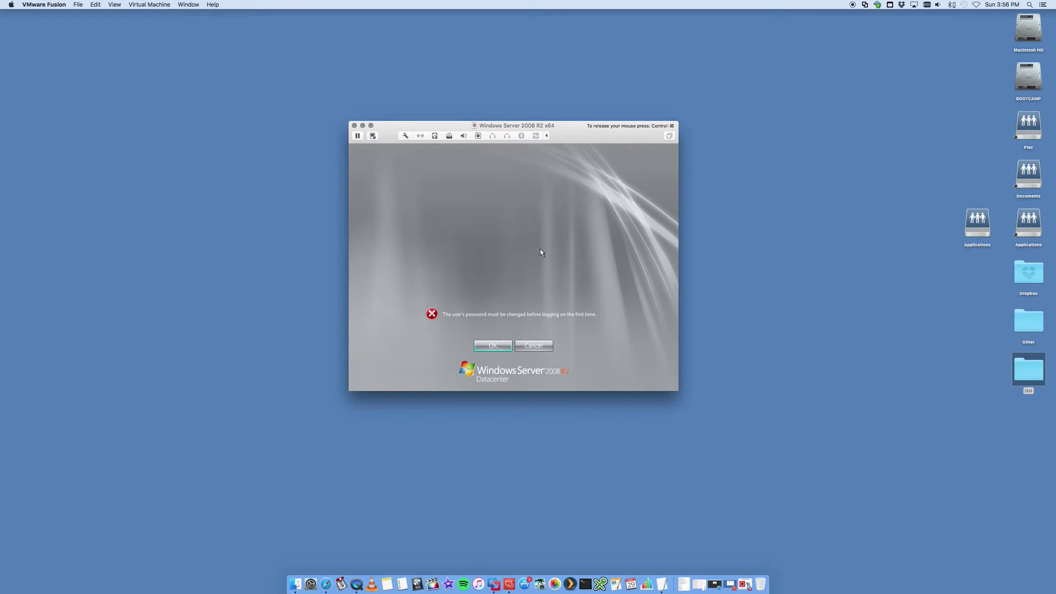
Step: Enter and confirm a new Administrator password, then acknowledge the change to log on
{"action": "left_click", "coordinate": [501, 345]}
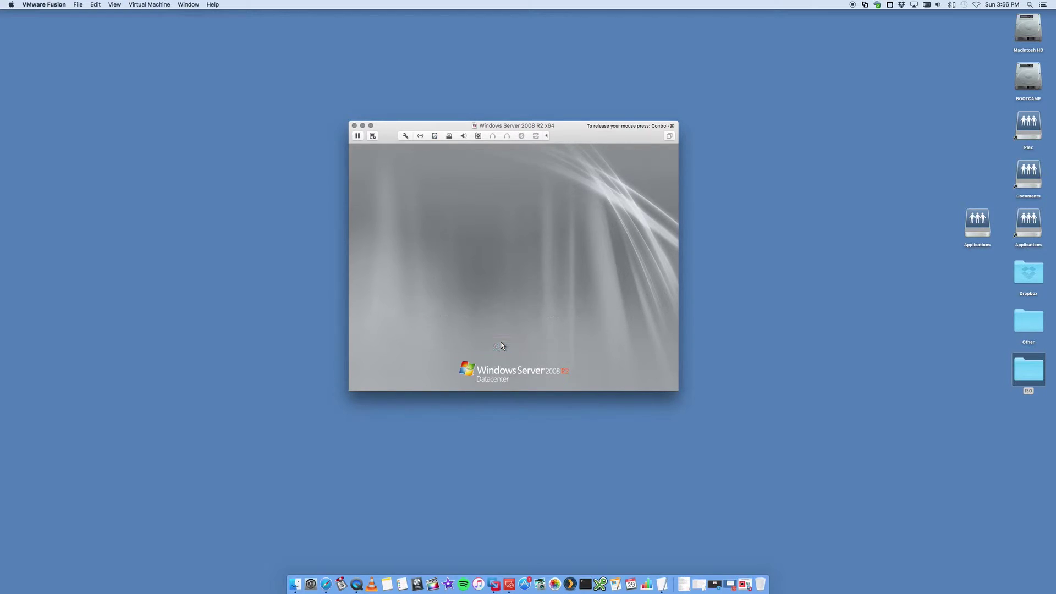
{"action": "left_click", "coordinate": [489, 293]}
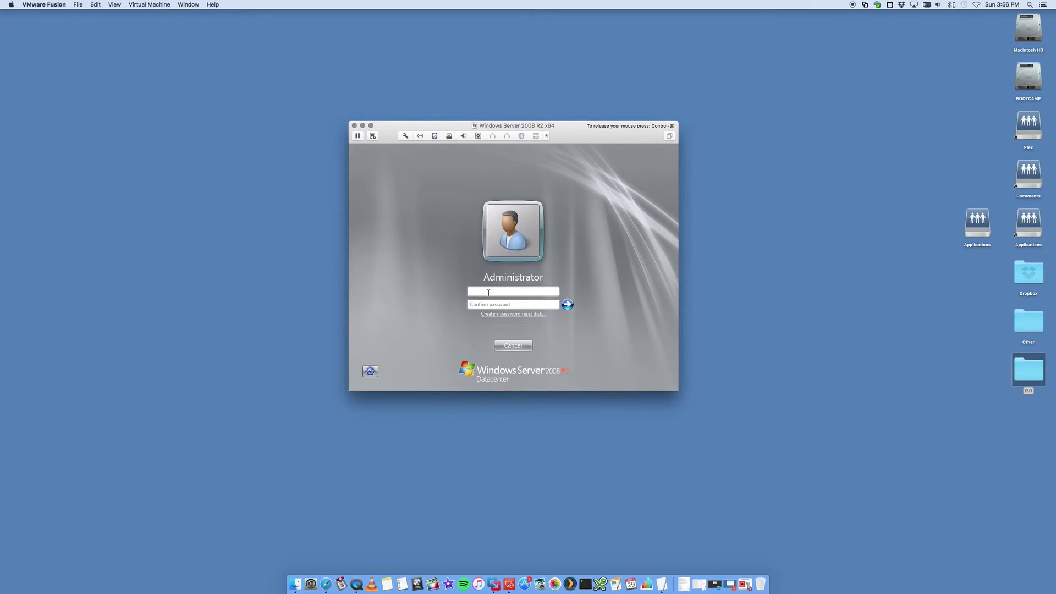
{"action": "type", "text": "••••••••••••••••••••••••"}
{"action": "left_click", "coordinate": [563, 309]}
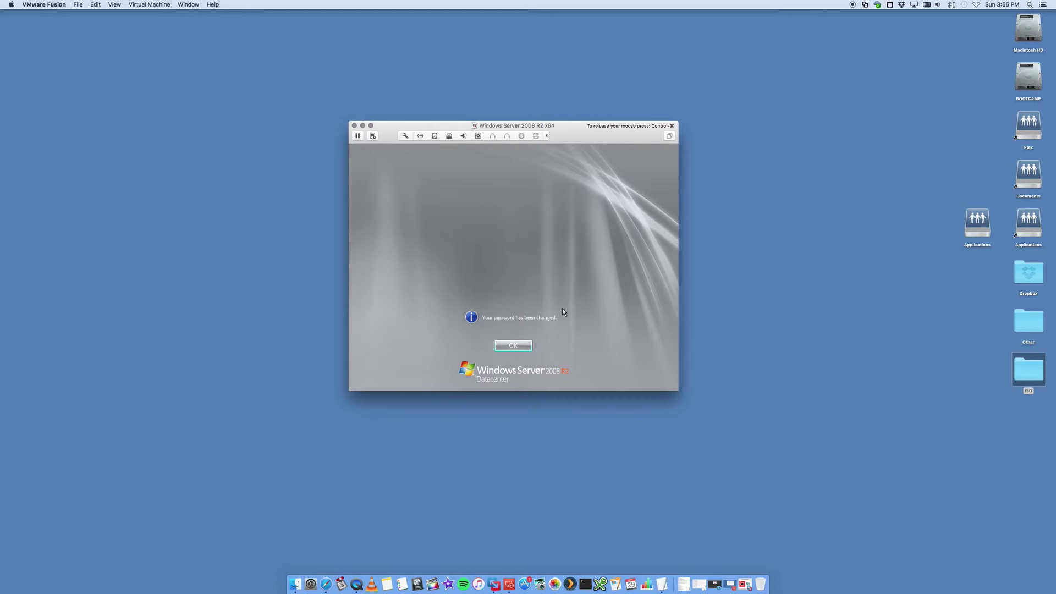
{"action": "left_click", "coordinate": [525, 348]}
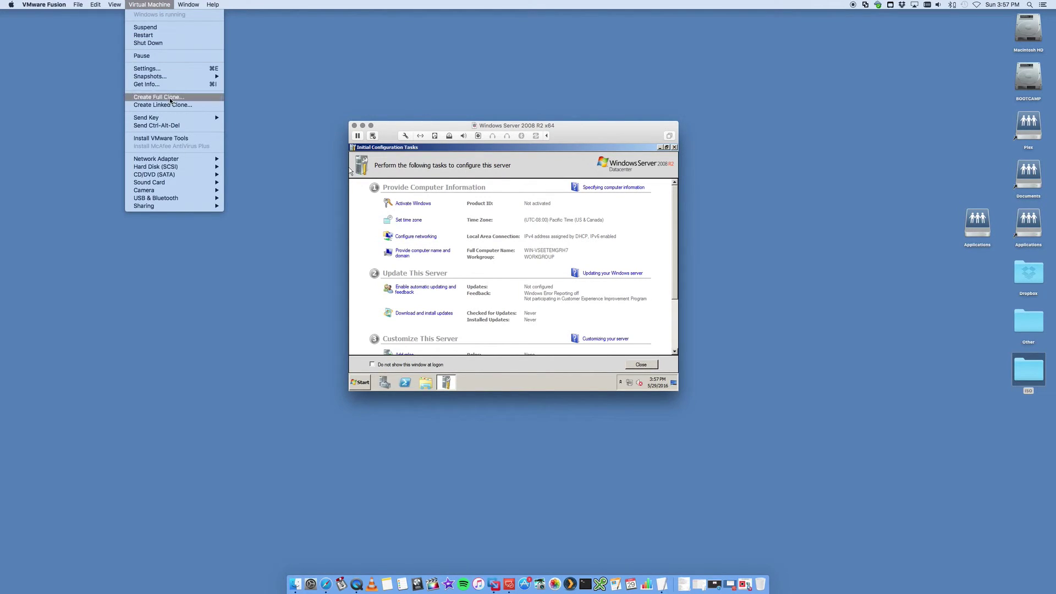
{"action": "left_click", "coordinate": [179, 142]}
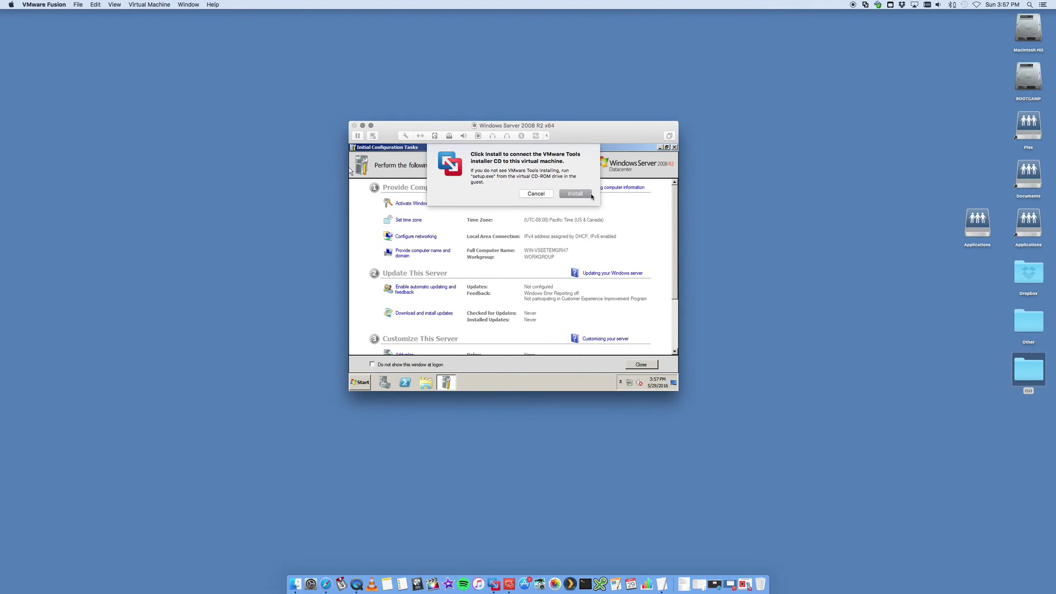
{"action": "left_click", "coordinate": [537, 194]}
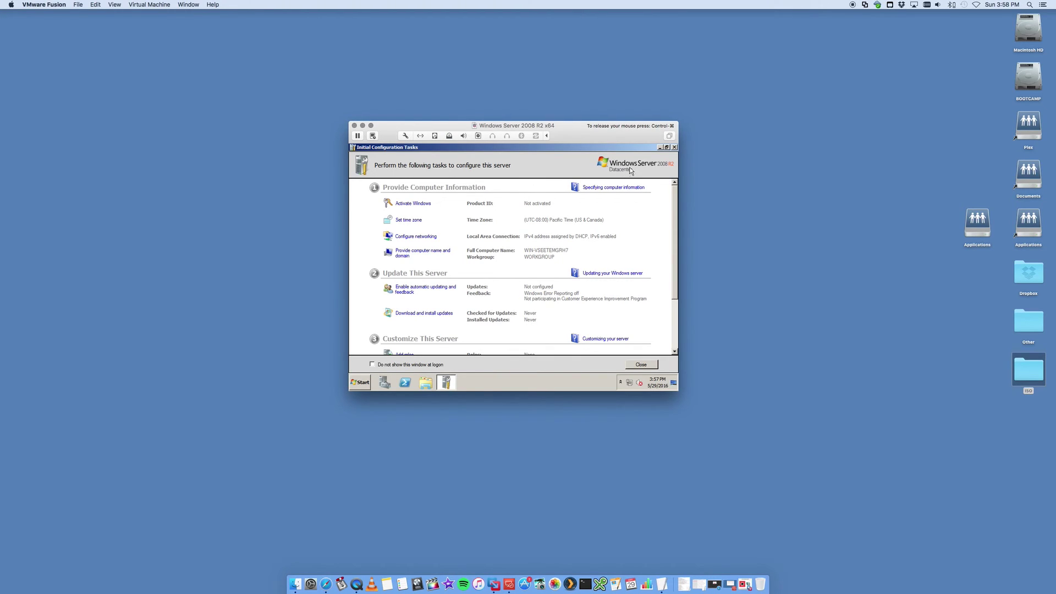
Step: Scroll through the Initial Configuration Tasks list and close the window
{"action": "scroll", "coordinate": [675, 193], "scroll_direction": "down", "scroll_amount": 3}
{"action": "left_click", "coordinate": [674, 147]}
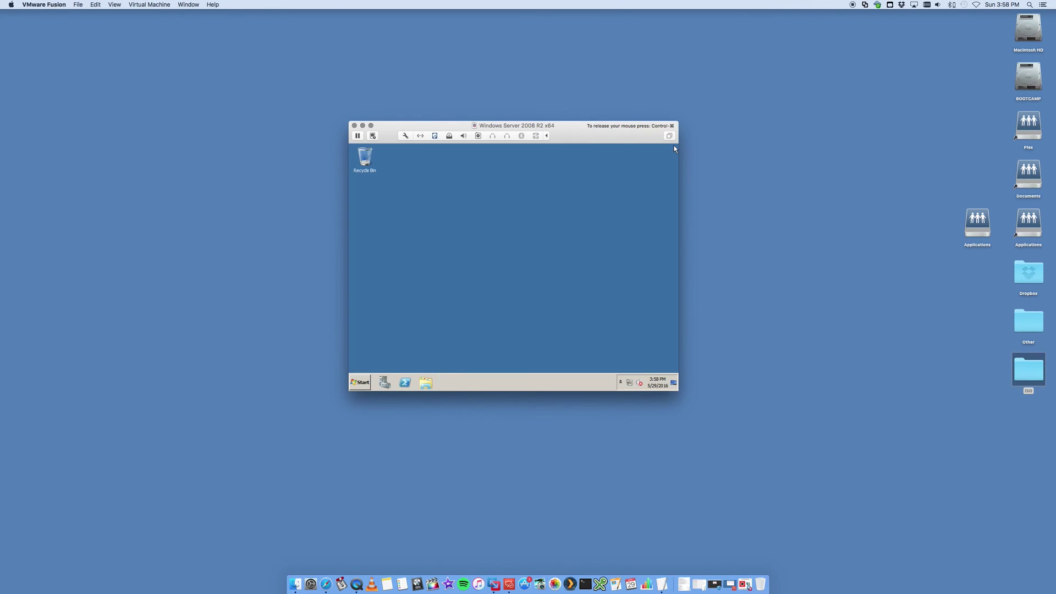